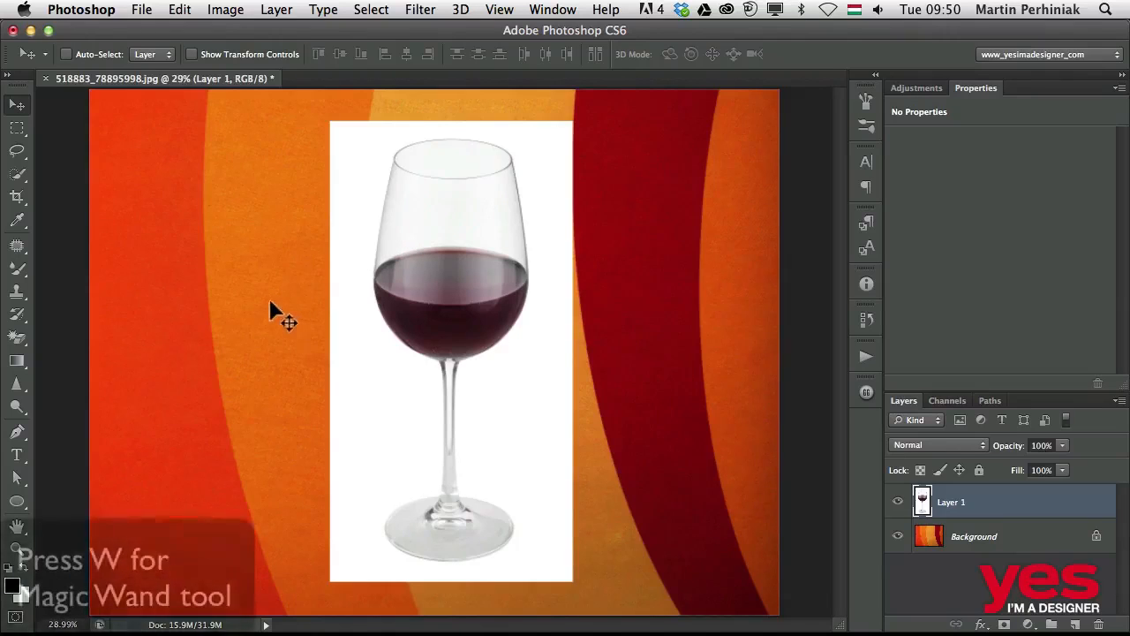
# Select the white background around the wine glass with the Magic Wand, add it as Layer 1's mask and invert the mask
pyautogui.press('w')
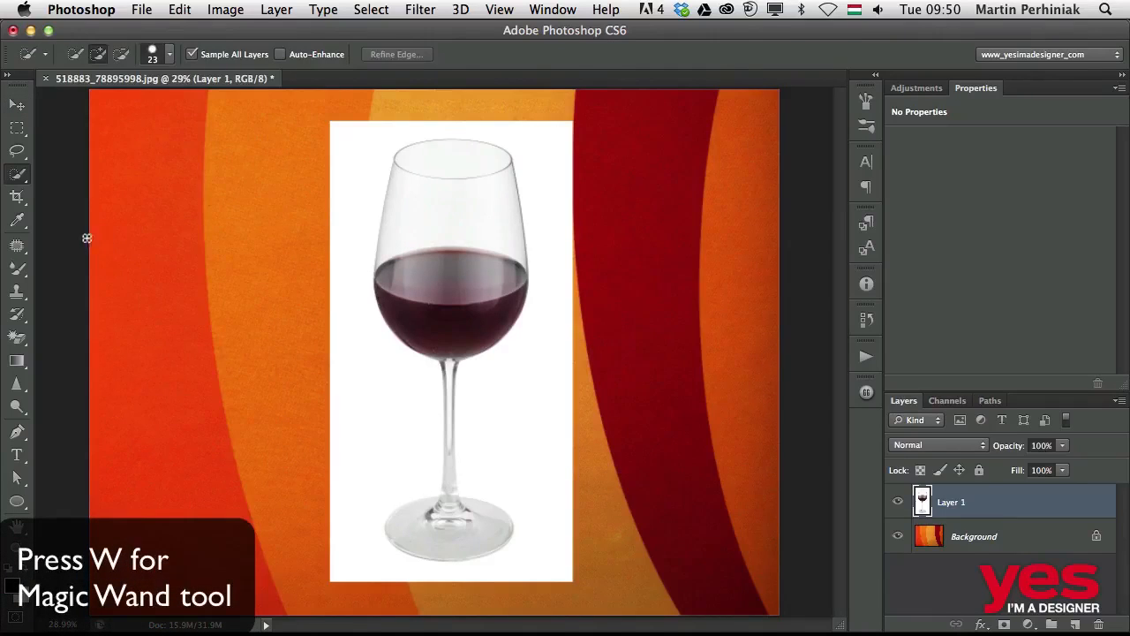
pyautogui.hotkey('shift', 'w')
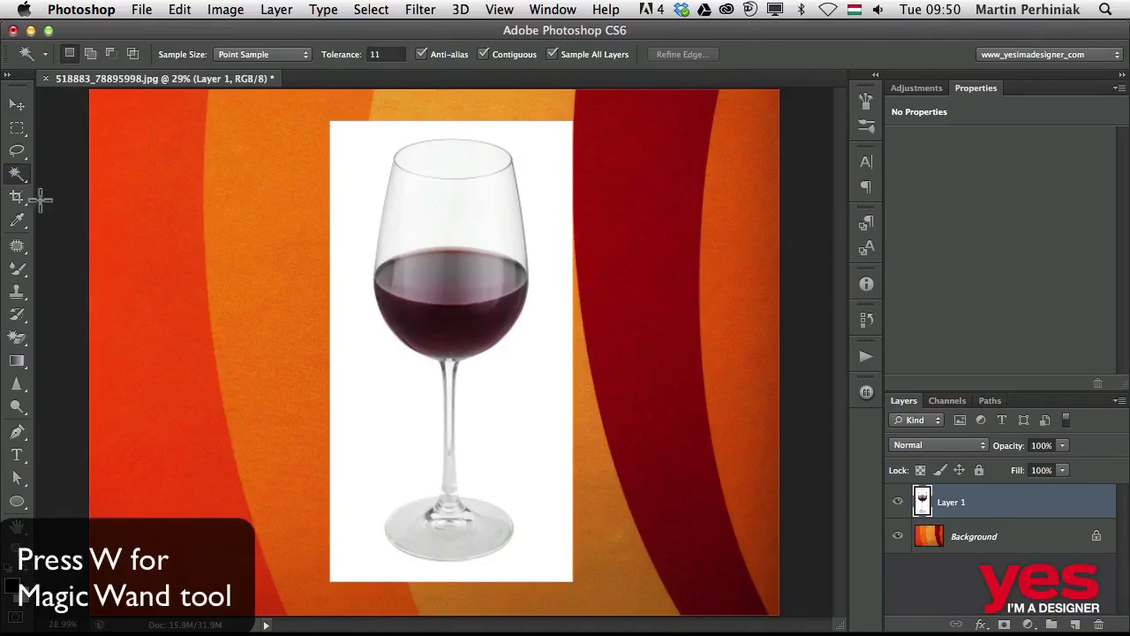
pyautogui.click(351, 247)
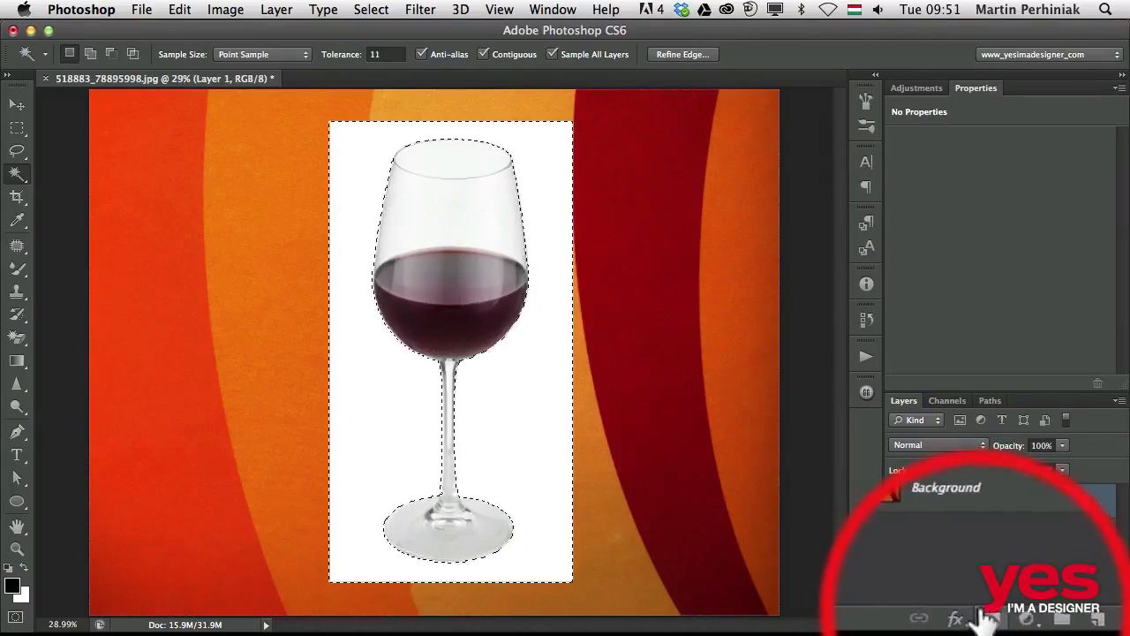
pyautogui.click(1004, 624)
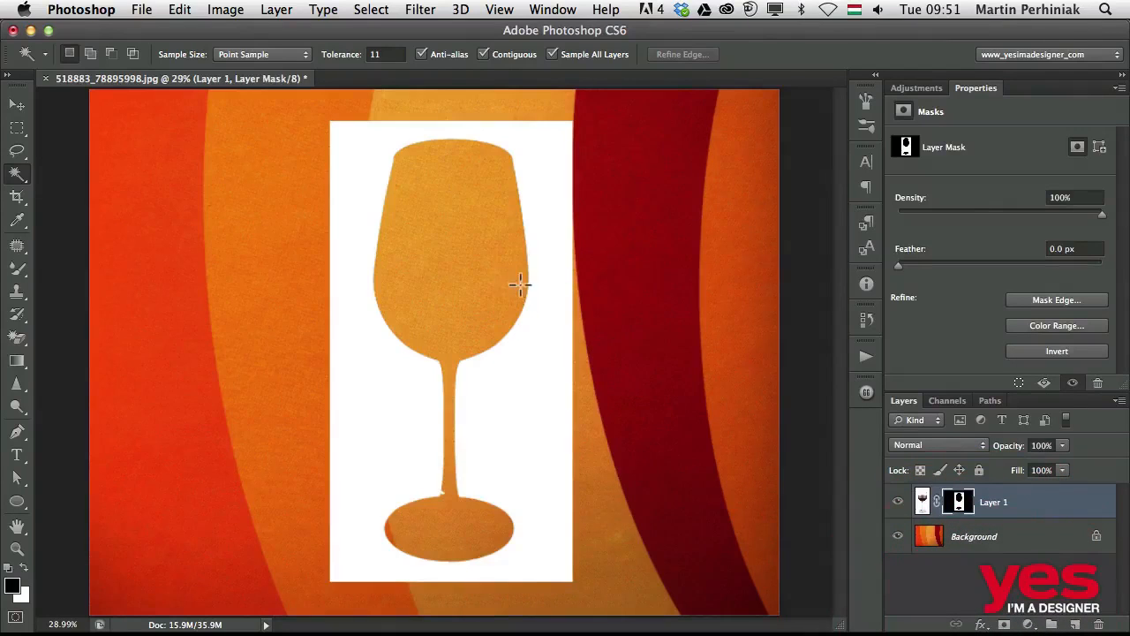
pyautogui.click(1027, 351)
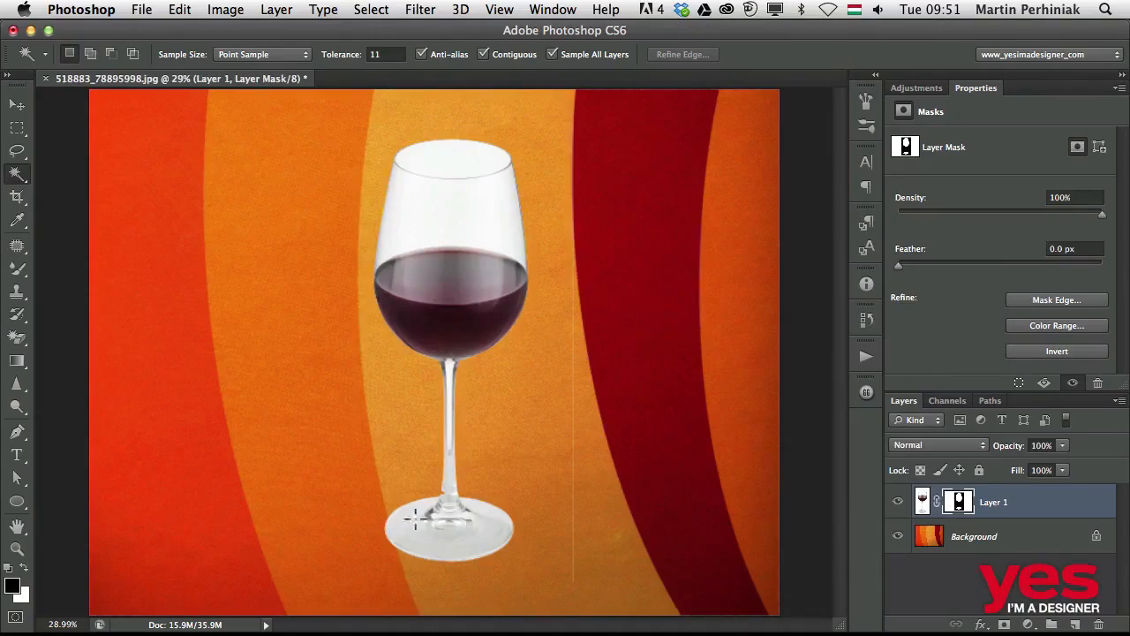
# Repair the notch at the base of the glass stem by painting white on the mask with a 100% opacity brush
pyautogui.moveTo(439, 500); pyautogui.dragTo(551, 494)
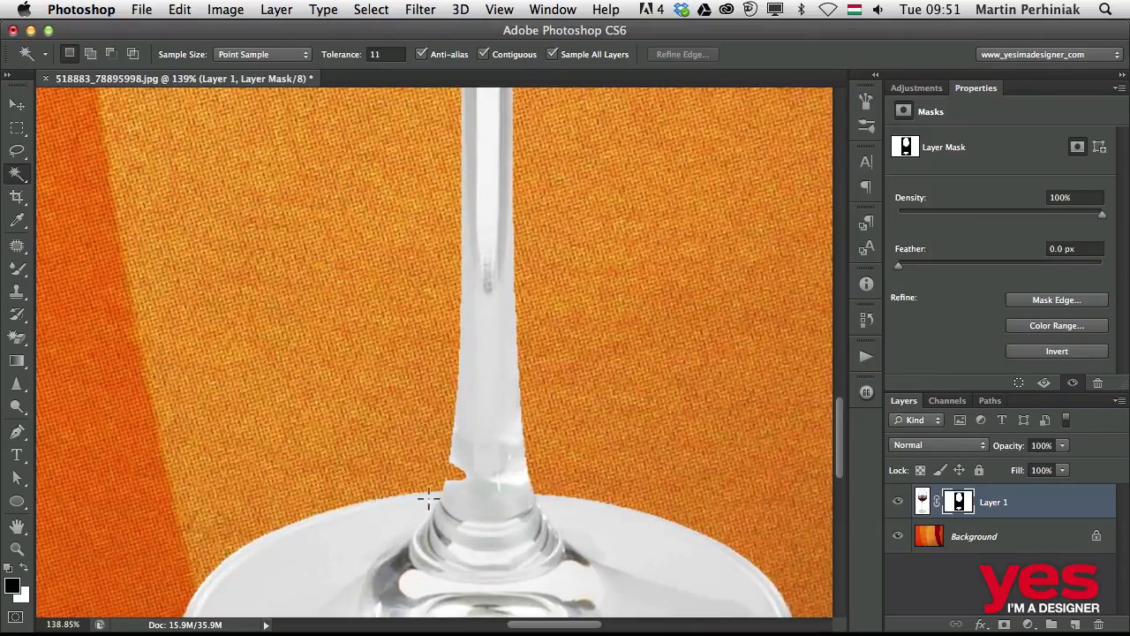
pyautogui.press('b')
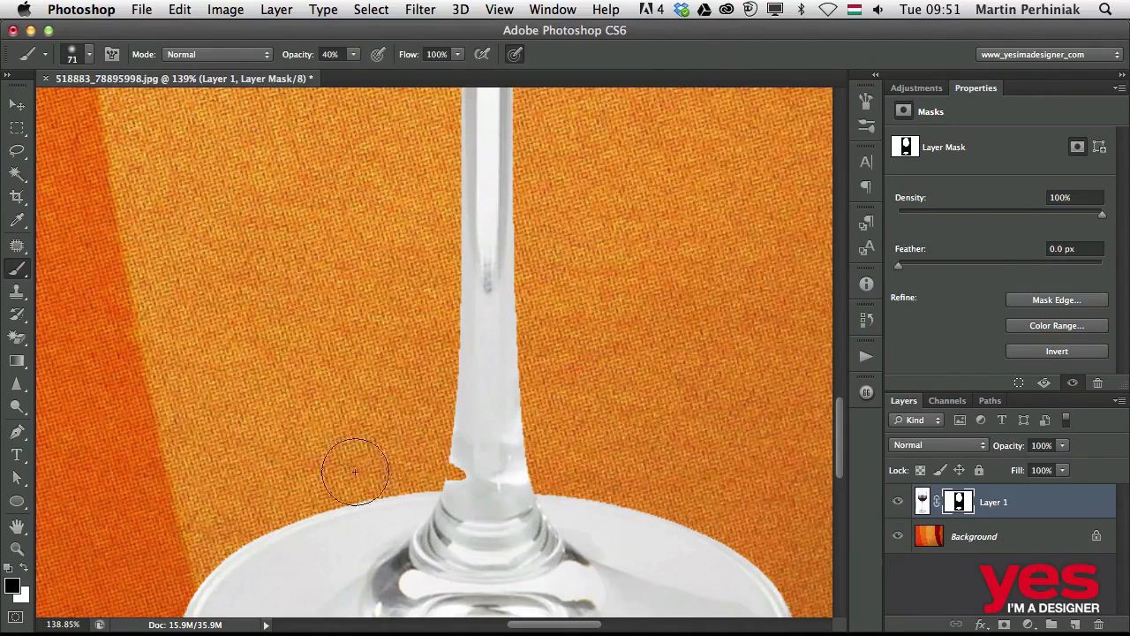
pyautogui.moveTo(474, 497); pyautogui.dragTo(451, 491)
pyautogui.moveTo(472, 395)
pyautogui.mouseDown()
pyautogui.moveTo(487, 594)
pyautogui.moveTo(456, 572)
pyautogui.mouseUp()
pyautogui.press('0')
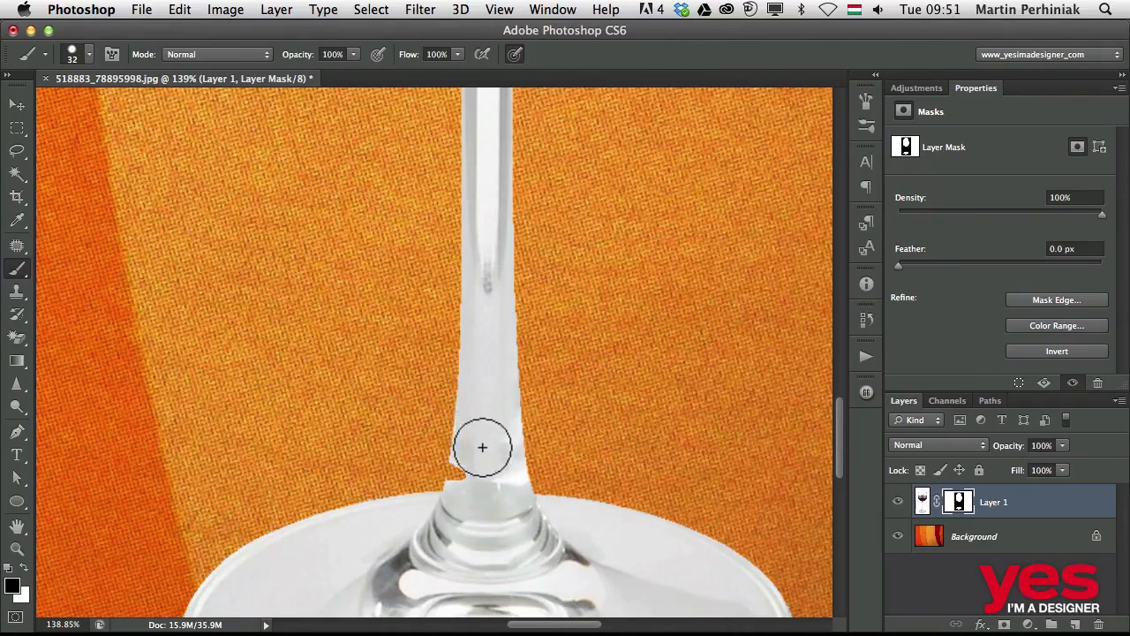
pyautogui.moveTo(459, 469)
pyautogui.mouseDown()
pyautogui.moveTo(497, 457)
pyautogui.moveTo(398, 485)
pyautogui.mouseUp()
pyautogui.press('x')
pyautogui.moveTo(550, 362)
pyautogui.mouseDown()
pyautogui.moveTo(524, 391)
pyautogui.moveTo(491, 305)
pyautogui.mouseUp()
# Hide the stray vertical line beside the glass by filling a rectangular selection around it with black on the mask, and deselect
pyautogui.press('m')
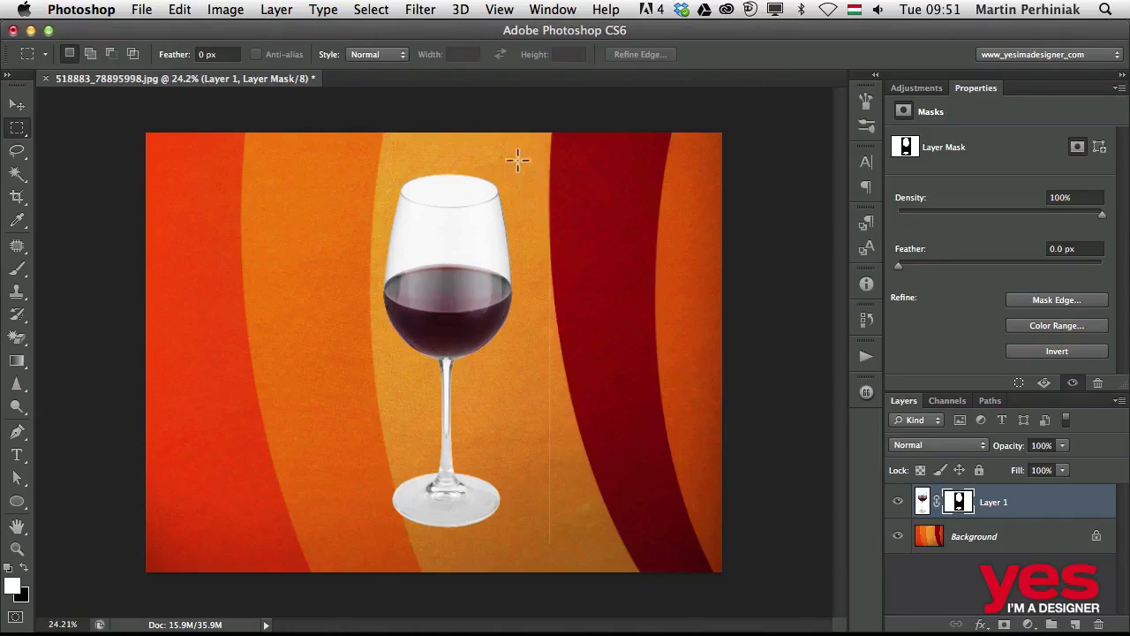
pyautogui.moveTo(519, 147); pyautogui.dragTo(593, 559)
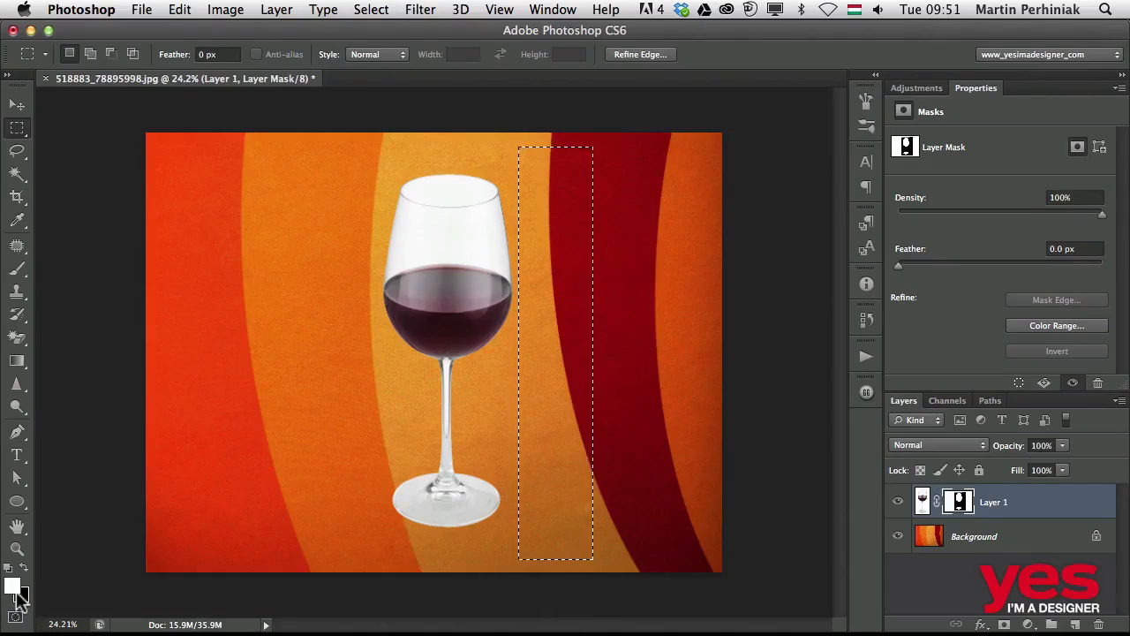
pyautogui.press('super+d')
pyautogui.scroll(3, 504, 396)
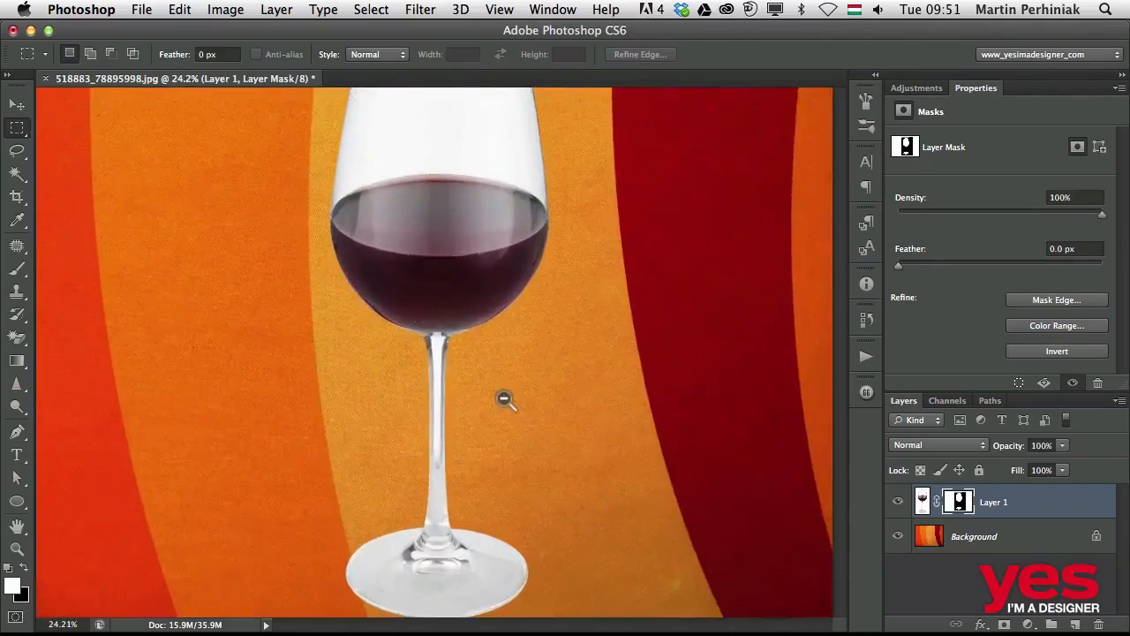
pyautogui.scroll(-3, 490, 311)
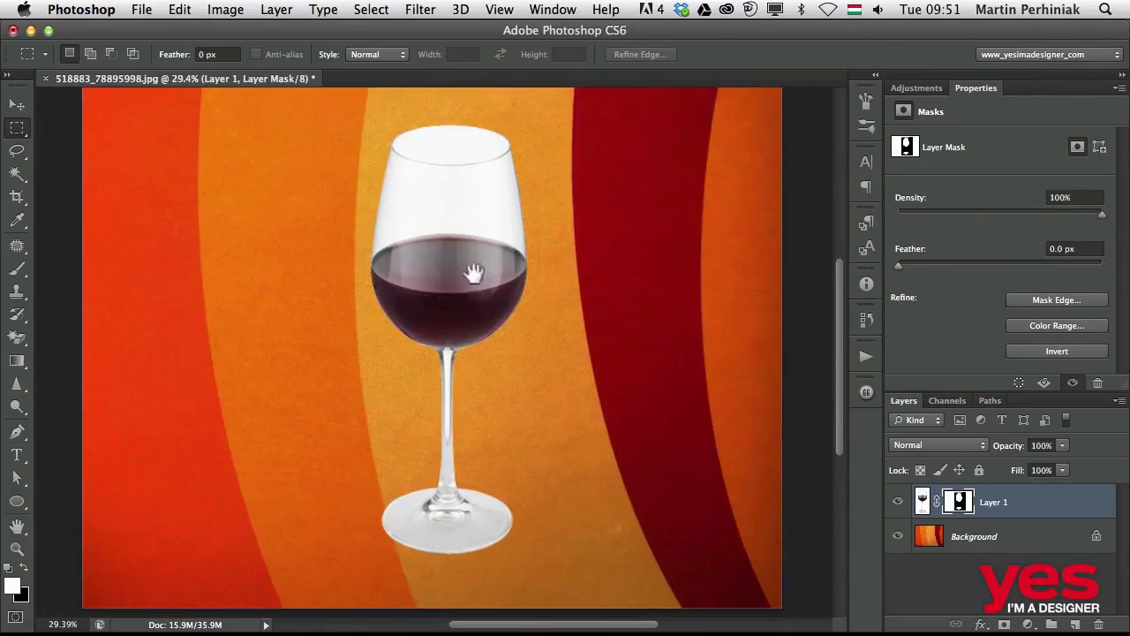
# Put the masked wine glass layer into its own group
pyautogui.press('v')
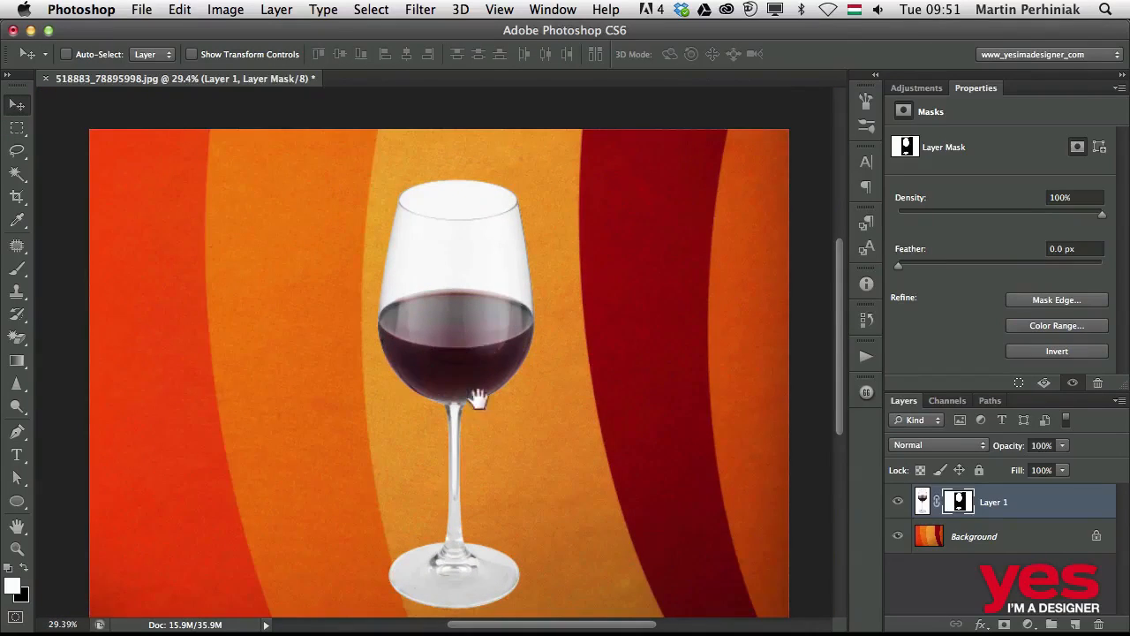
pyautogui.scroll(-2, 480, 396)
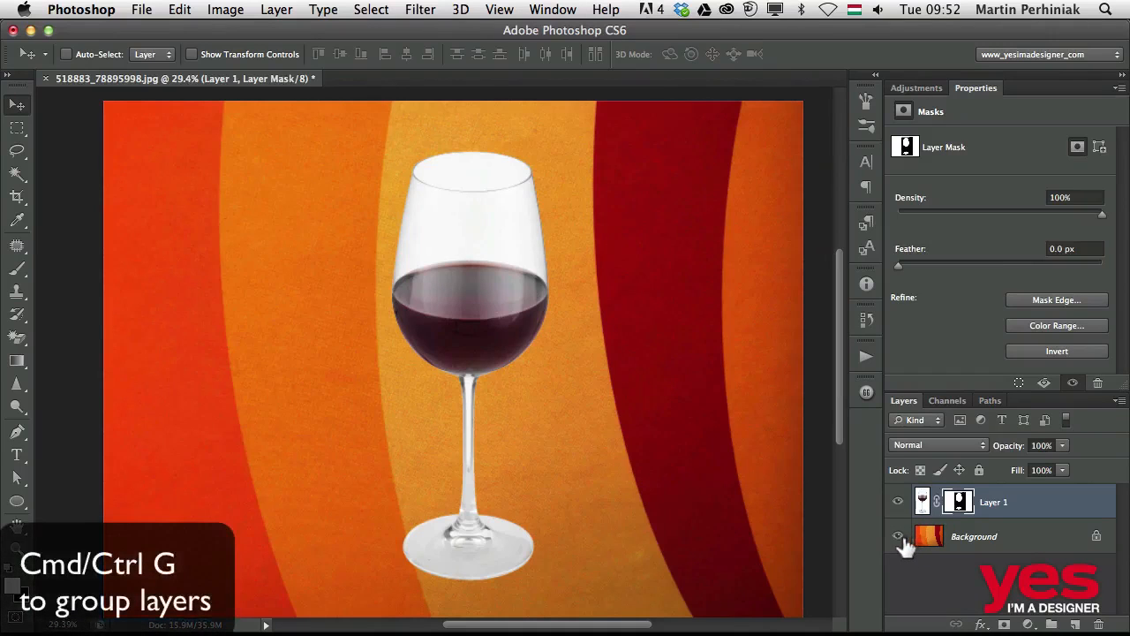
pyautogui.press('super+g')
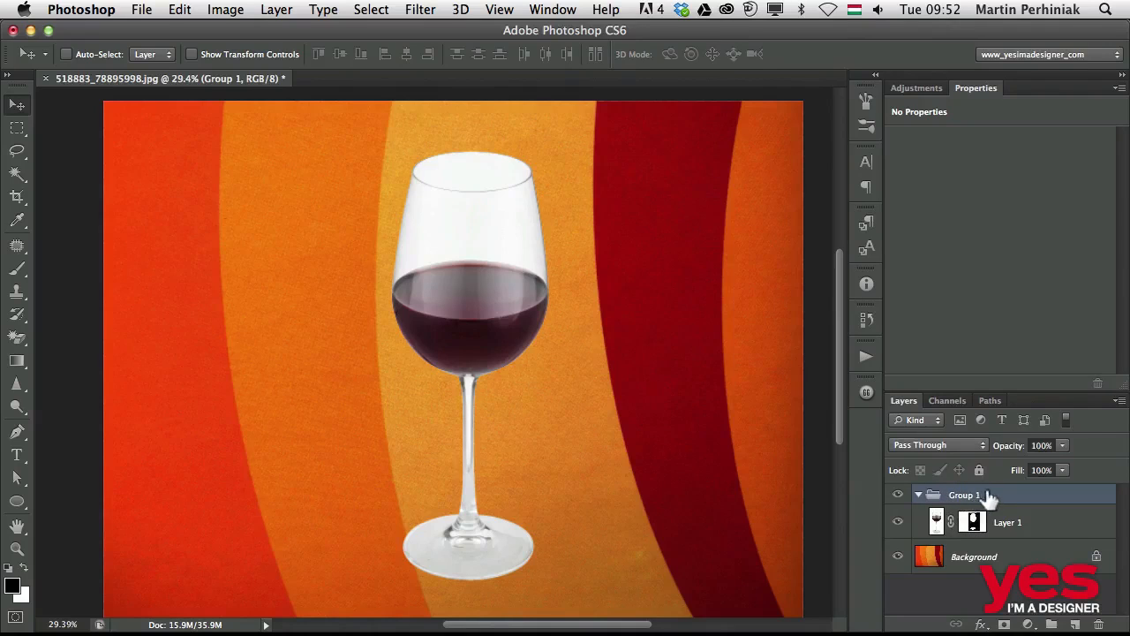
# Select the empty upper part of the glass with Quick Selection, add it as a mask on Group 1 and invert that mask
pyautogui.press('w')
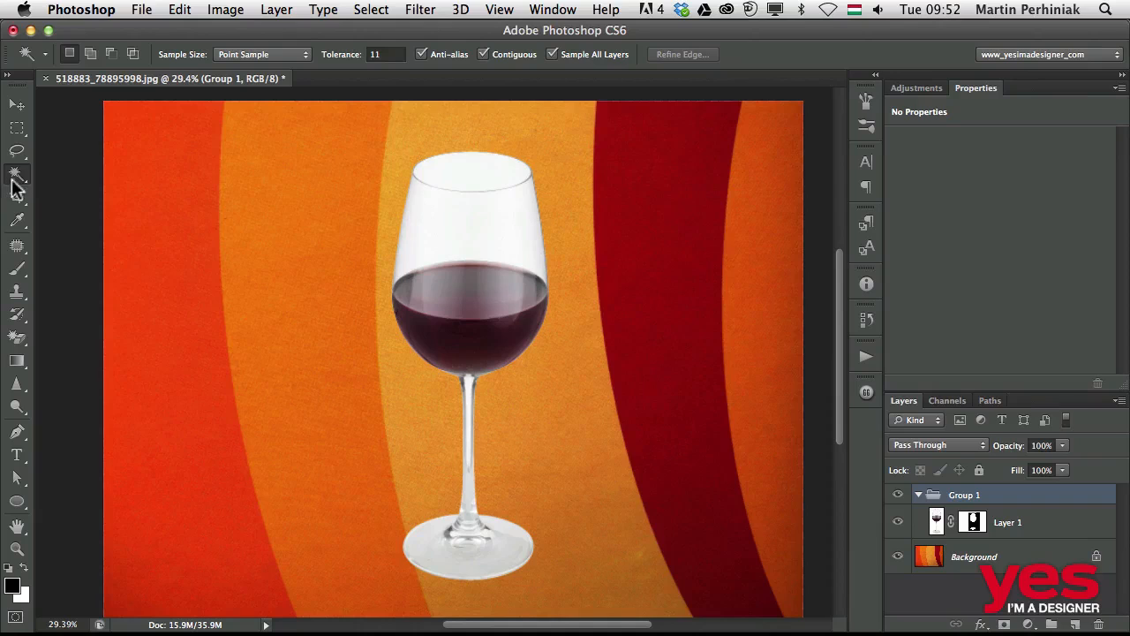
pyautogui.click(438, 222)
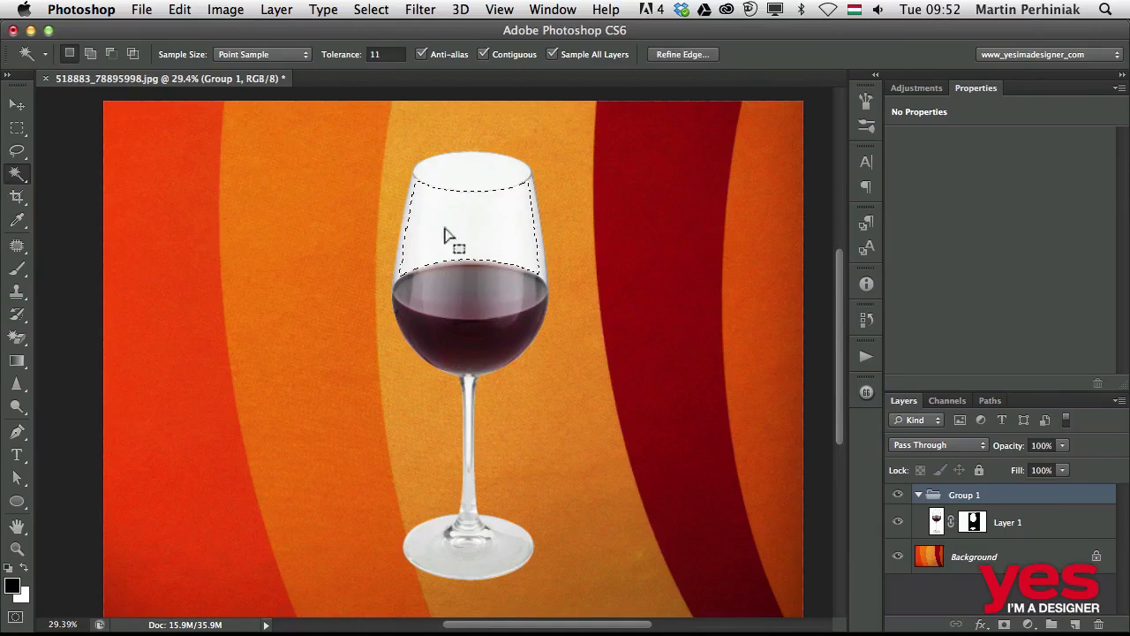
pyautogui.rightClick(19, 174)
pyautogui.click(126, 168)
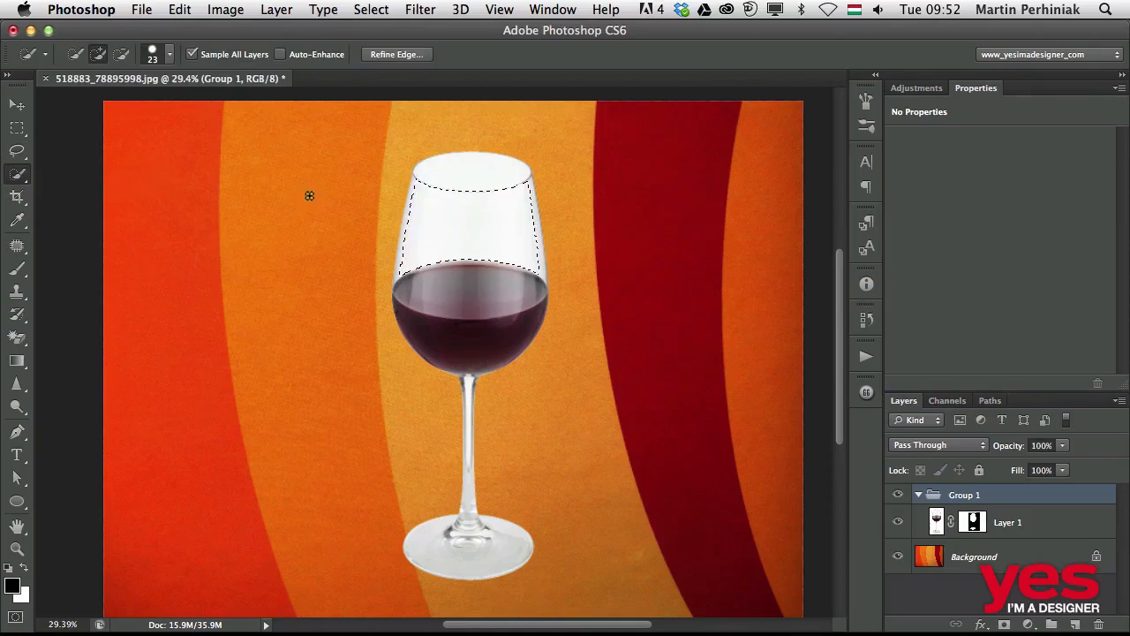
pyautogui.press('super+d')
pyautogui.click(427, 221)
pyautogui.moveTo(422, 219); pyautogui.dragTo(442, 157)
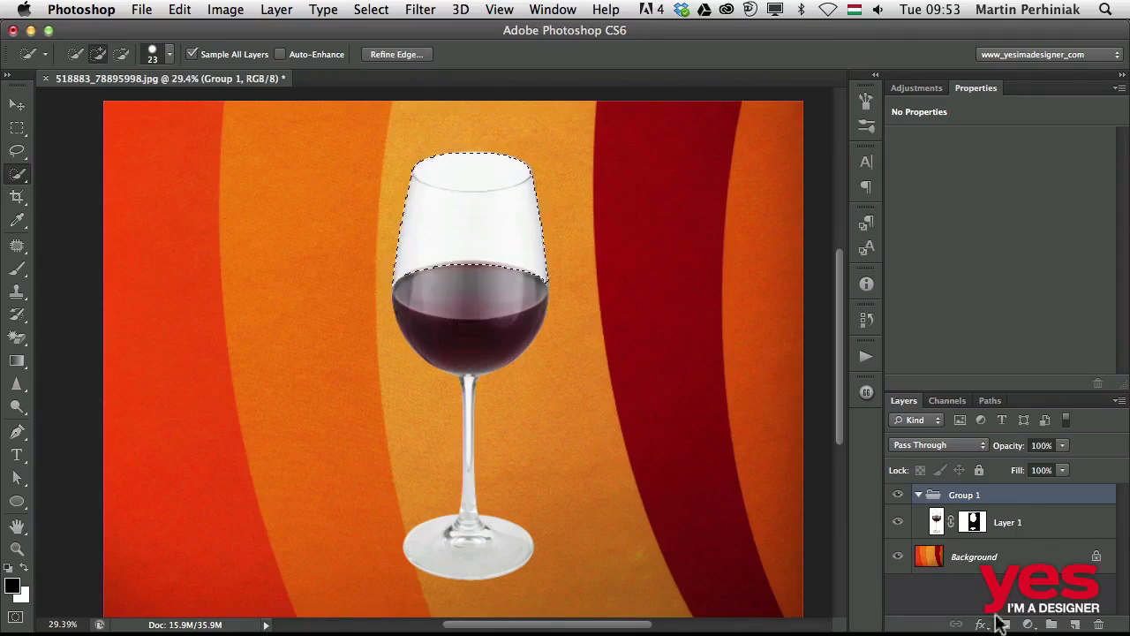
pyautogui.click(1004, 625)
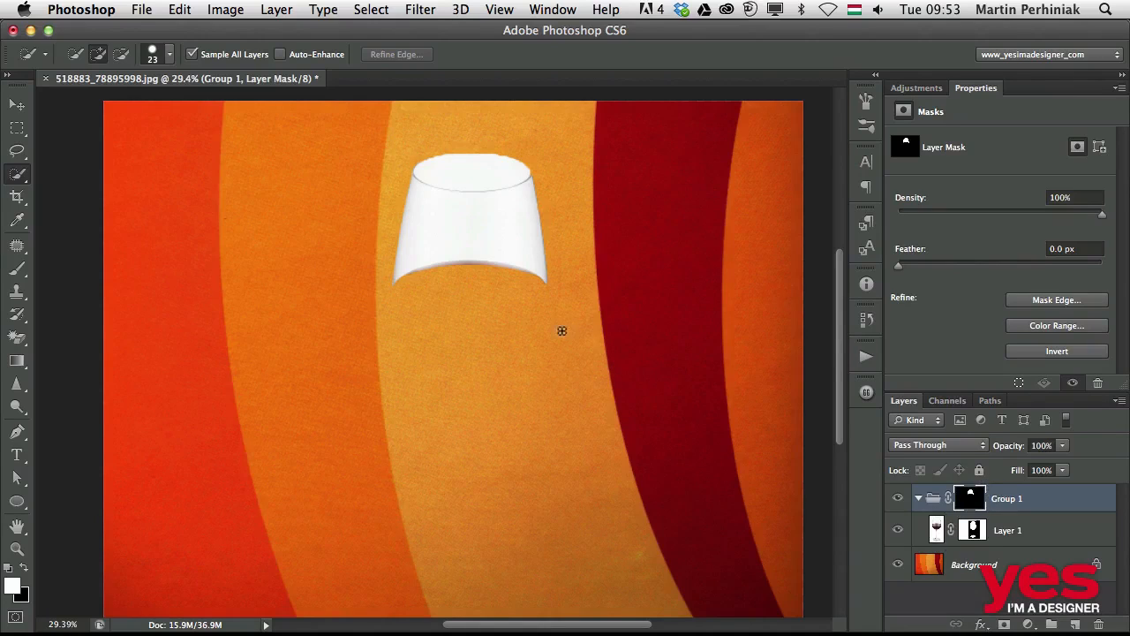
pyautogui.click(1057, 353)
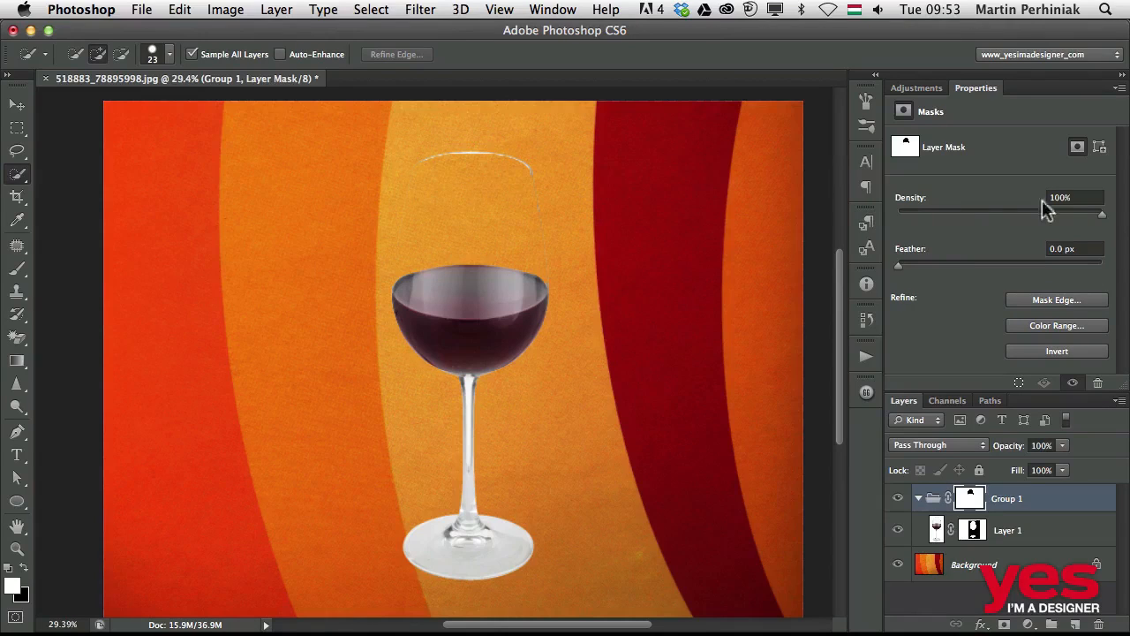
# Lower the density of Group 1's mask to 29% so the empty part of the glass is semi-transparent
pyautogui.click(1095, 214)
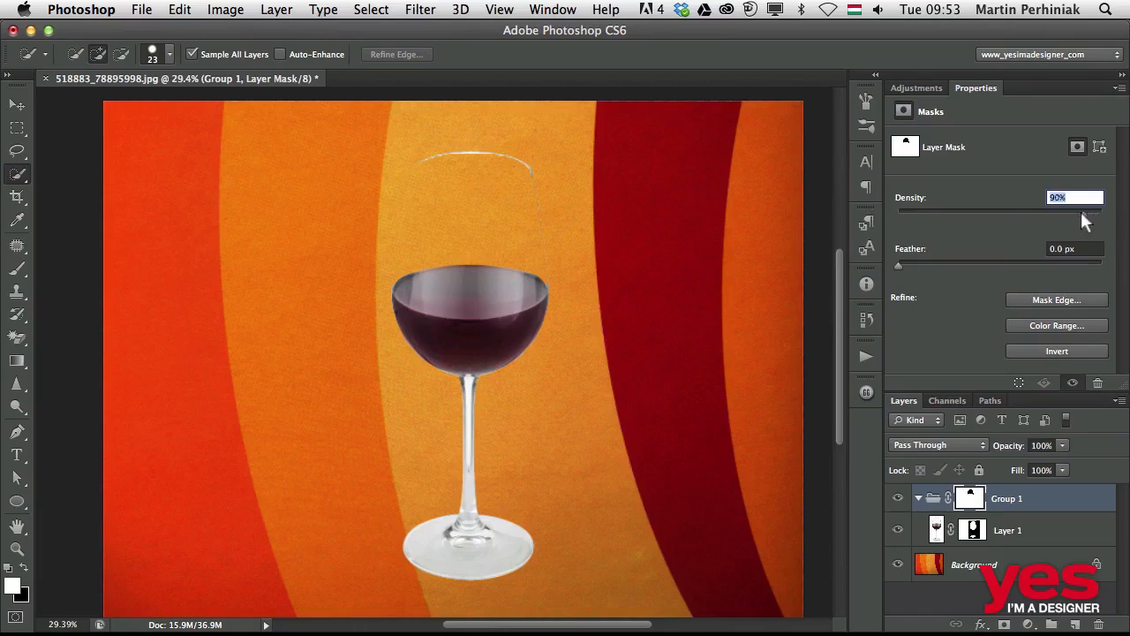
pyautogui.moveTo(1082, 214); pyautogui.dragTo(953, 207)
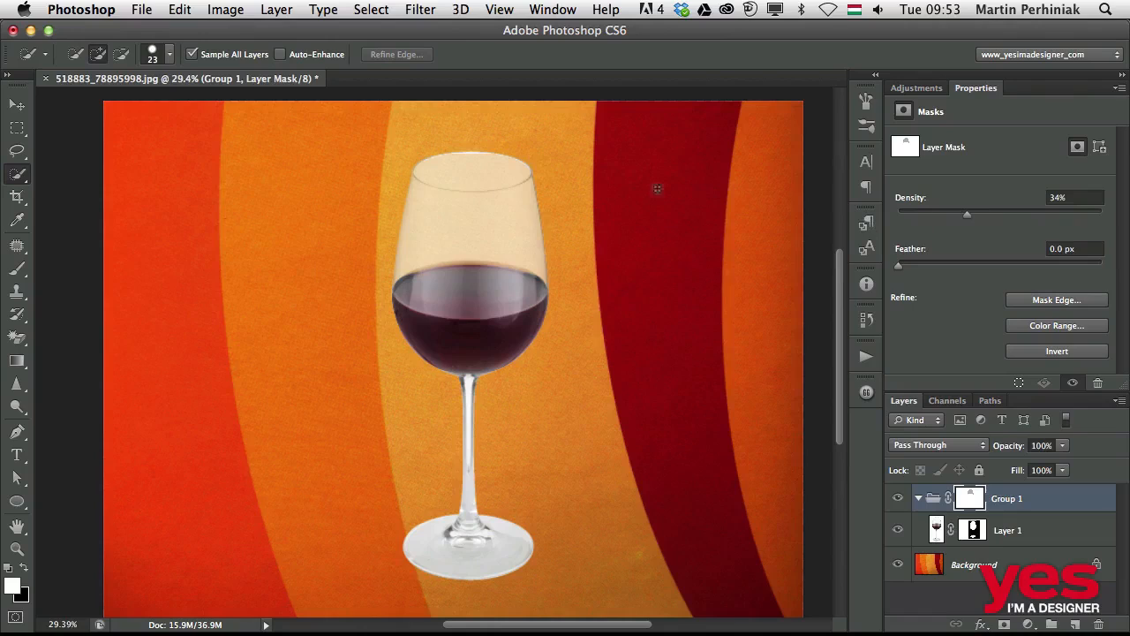
pyautogui.click(961, 214)
pyautogui.moveTo(963, 216); pyautogui.dragTo(958, 213)
# Move the glass group sideways so the glass overlaps the boundary between the dark and light orange stripes
pyautogui.press('v')
pyautogui.moveTo(467, 255); pyautogui.dragTo(384, 217)
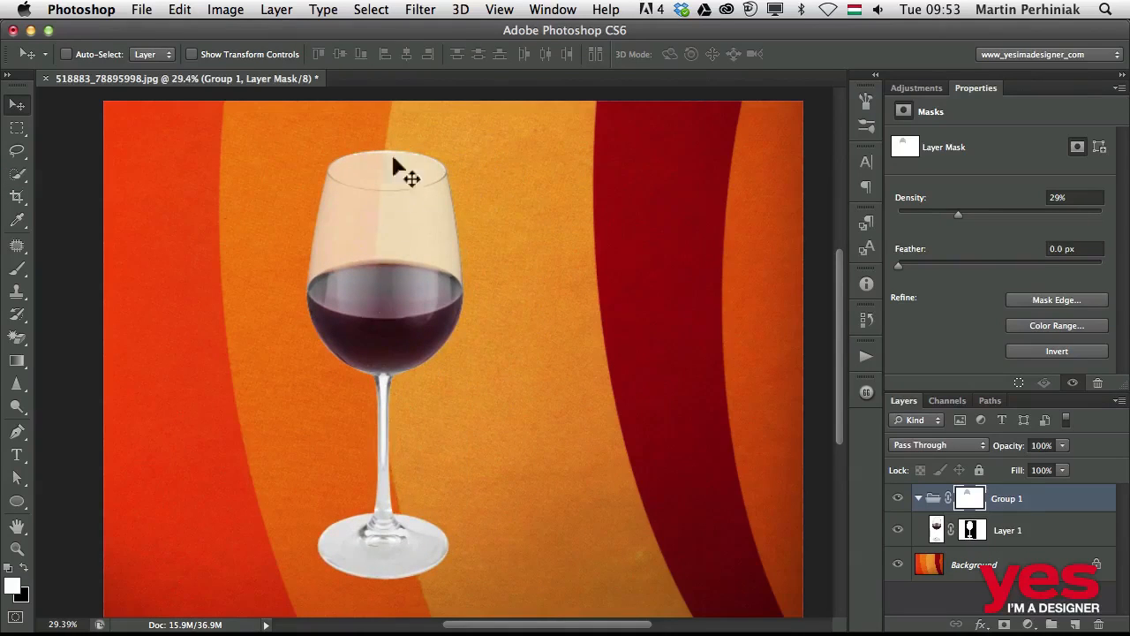
pyautogui.moveTo(415, 307); pyautogui.dragTo(437, 319)
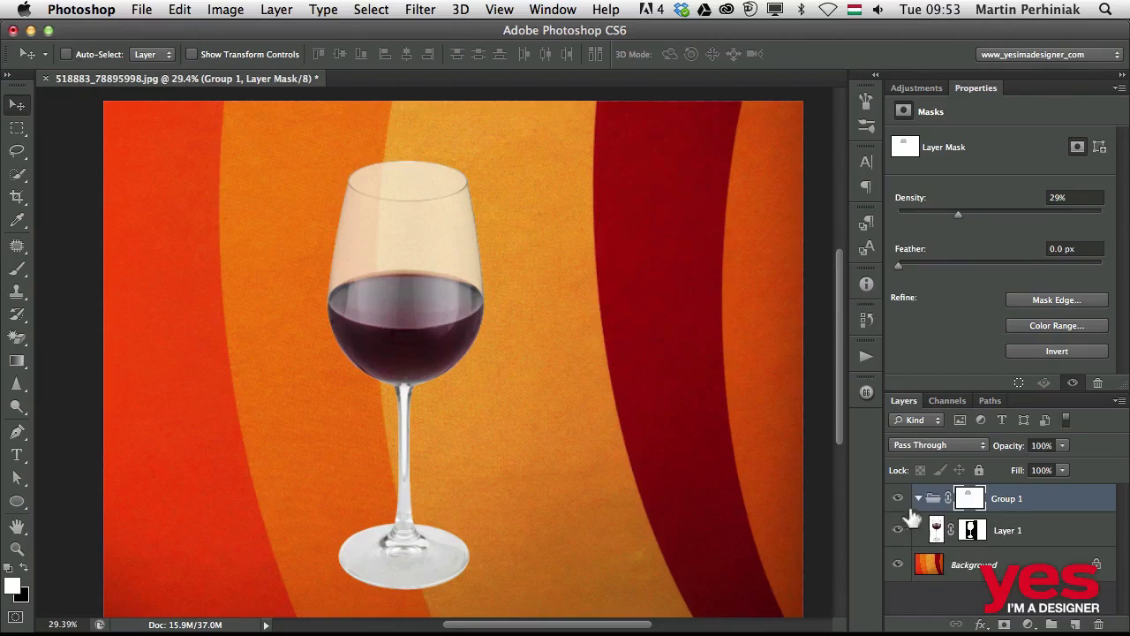
# Nest Group 1 in a new group and select the oval opening at the glass rim with the Magic Wand at tolerance 11
pyautogui.press('super+g')
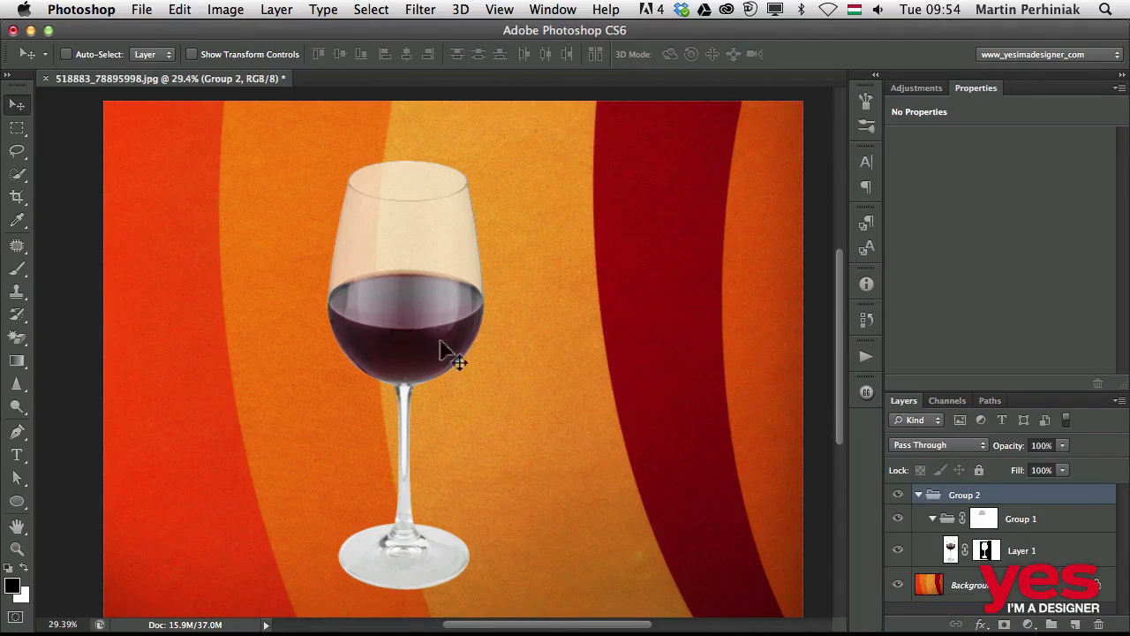
pyautogui.press('w')
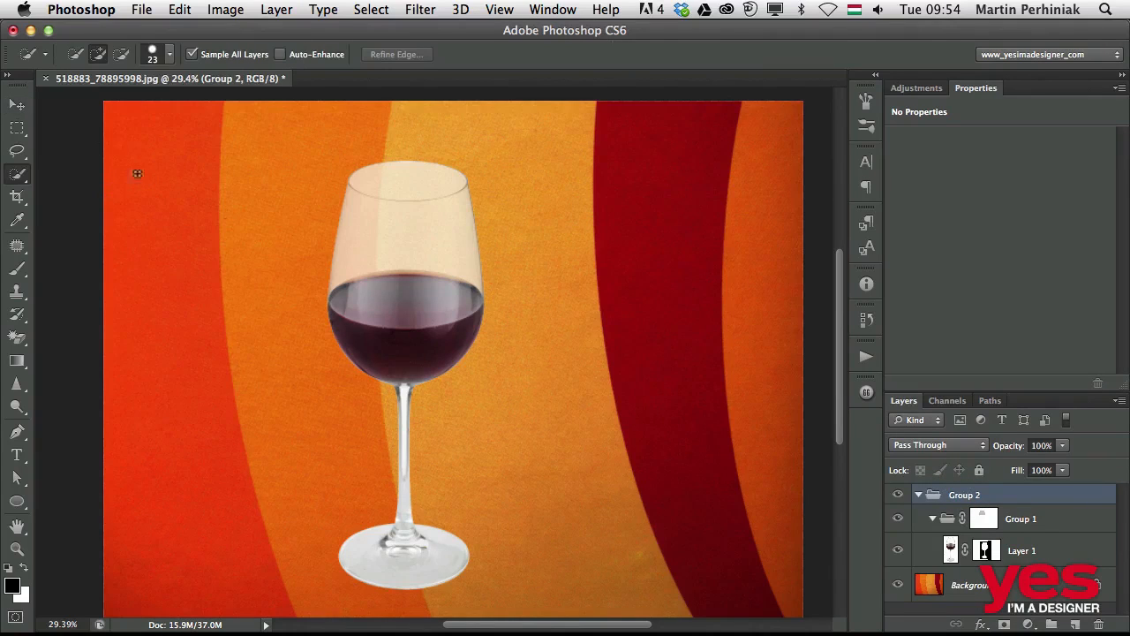
pyautogui.hotkey('shift', 'w')
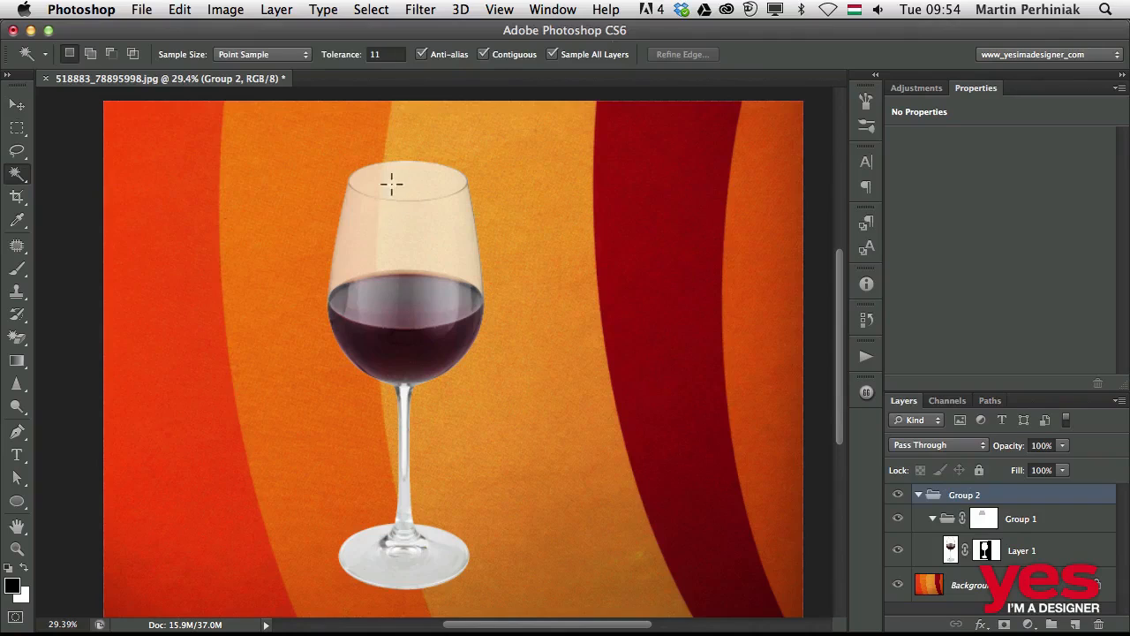
pyautogui.click(400, 181)
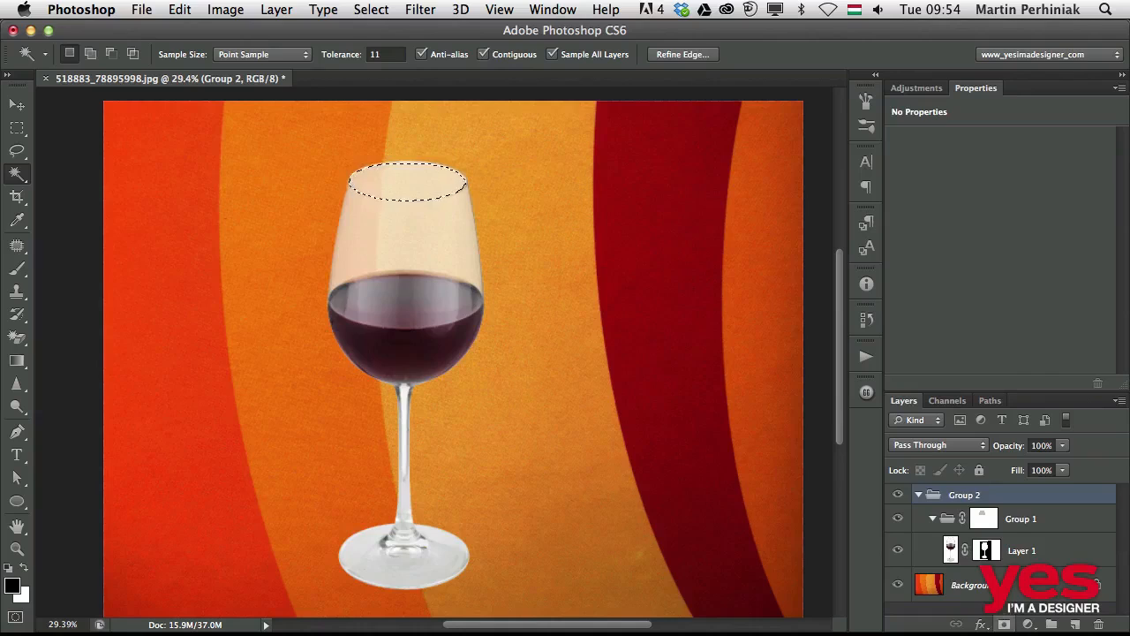
# Add the rim selection as a mask on Group 2, invert the mask and set its density to 55%
pyautogui.click(1004, 624)
pyautogui.click(1031, 350)
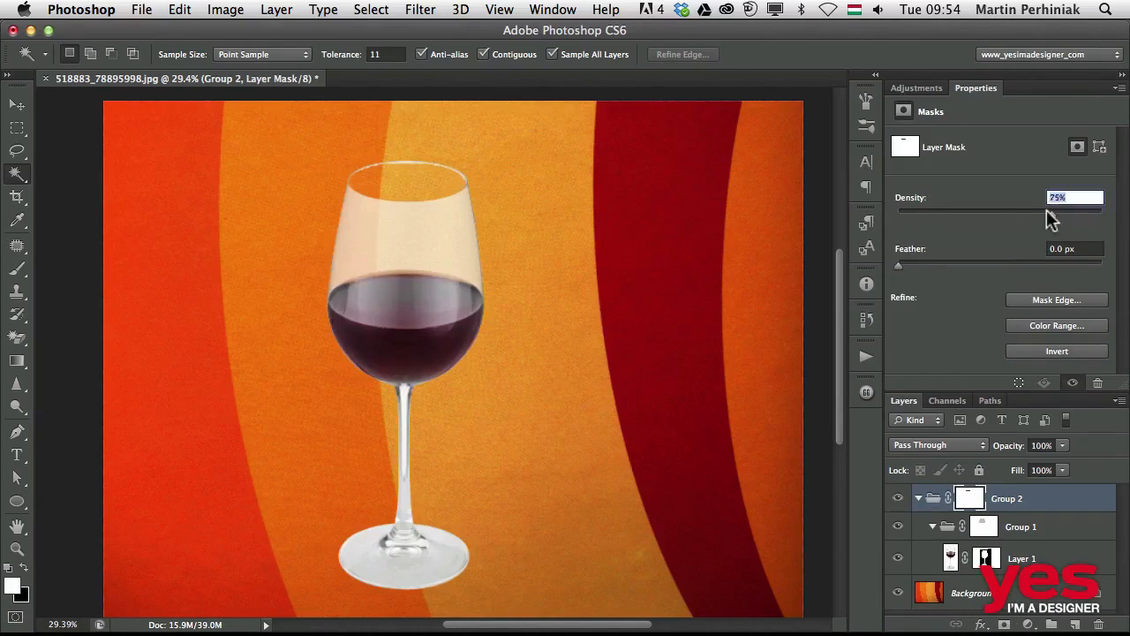
pyautogui.moveTo(1051, 220); pyautogui.dragTo(1013, 217)
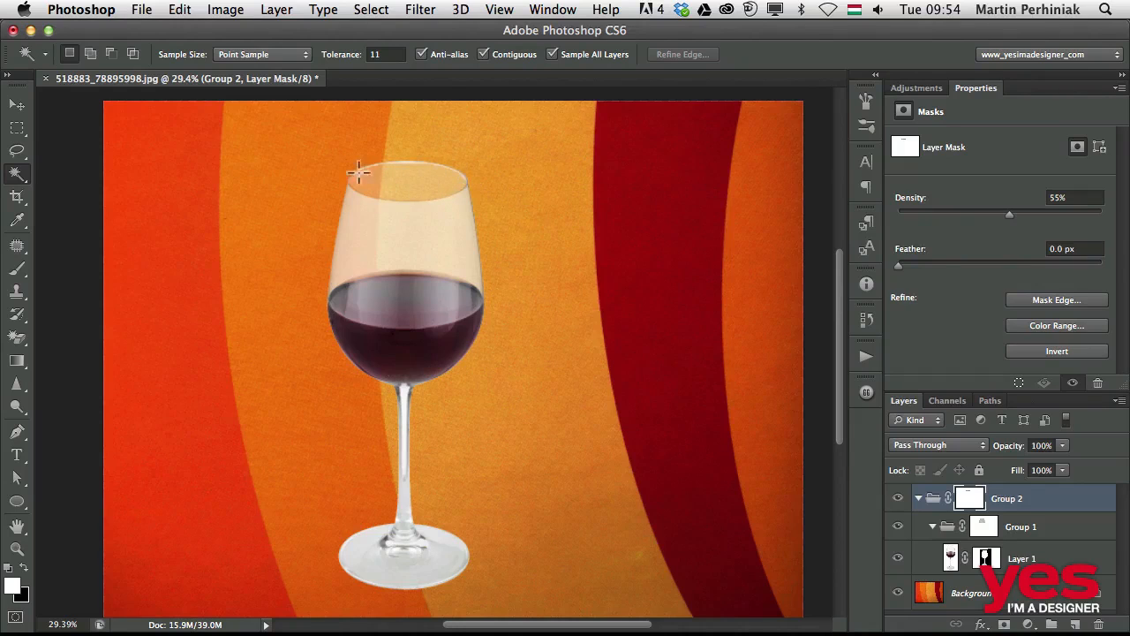
# Move the glass group over the red stripe and back to the boundary of the two orange stripes to test its transparency
pyautogui.press('v')
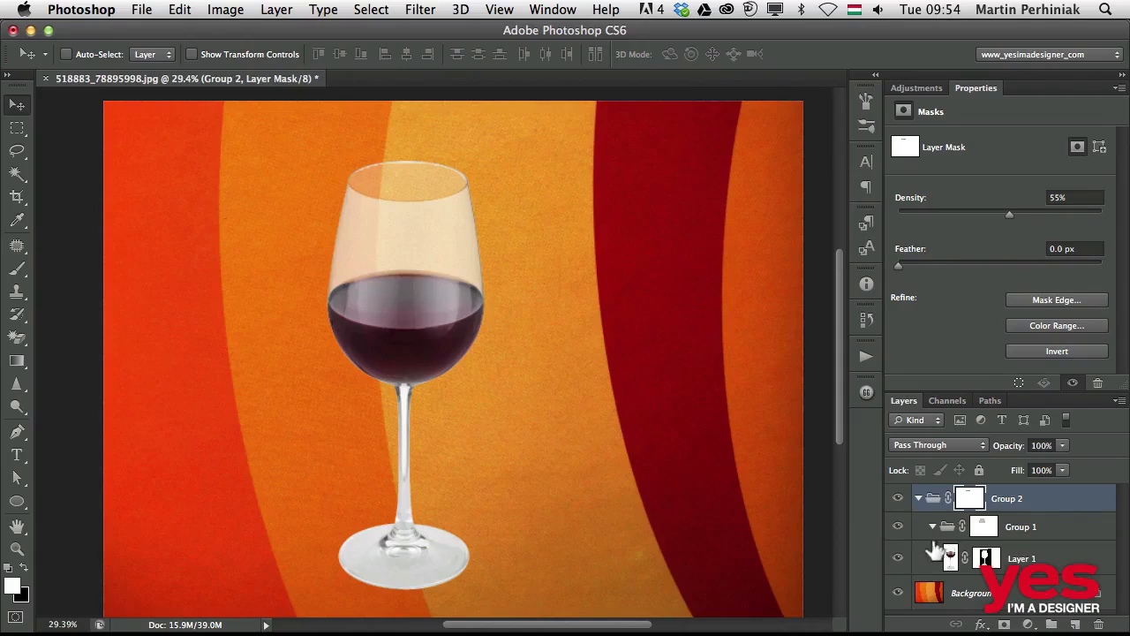
pyautogui.moveTo(404, 328); pyautogui.dragTo(212, 335)
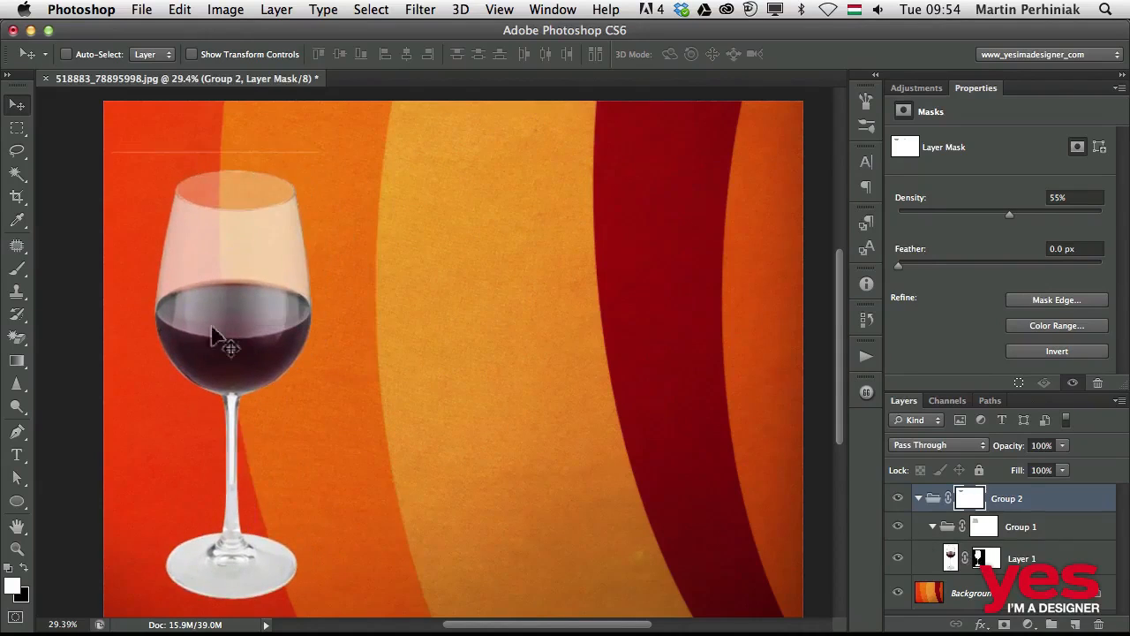
pyautogui.moveTo(269, 363); pyautogui.dragTo(424, 333)
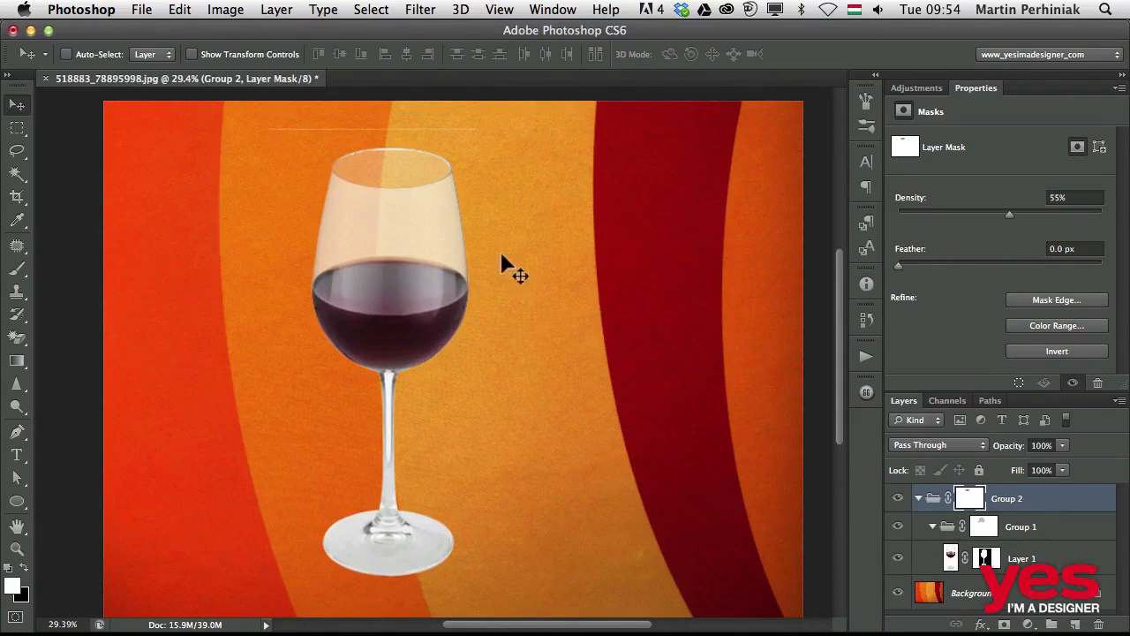
# Remove the stray thin line above the glass by masking a rectangular strip on Layer 1's mask, and clear the selection
pyautogui.click(985, 561)
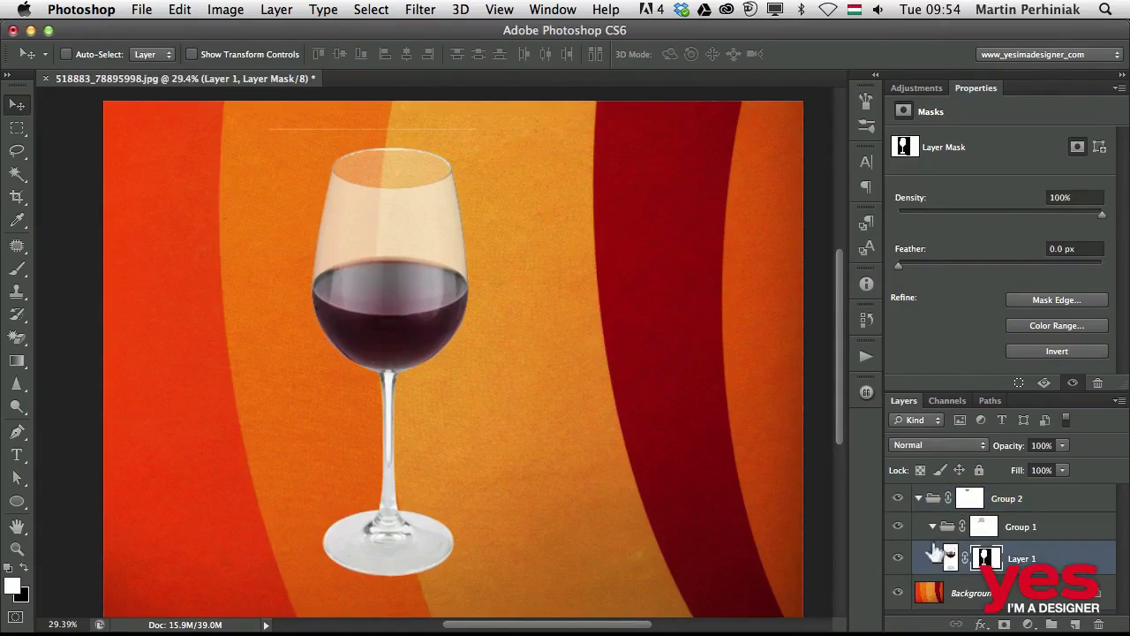
pyautogui.press('m')
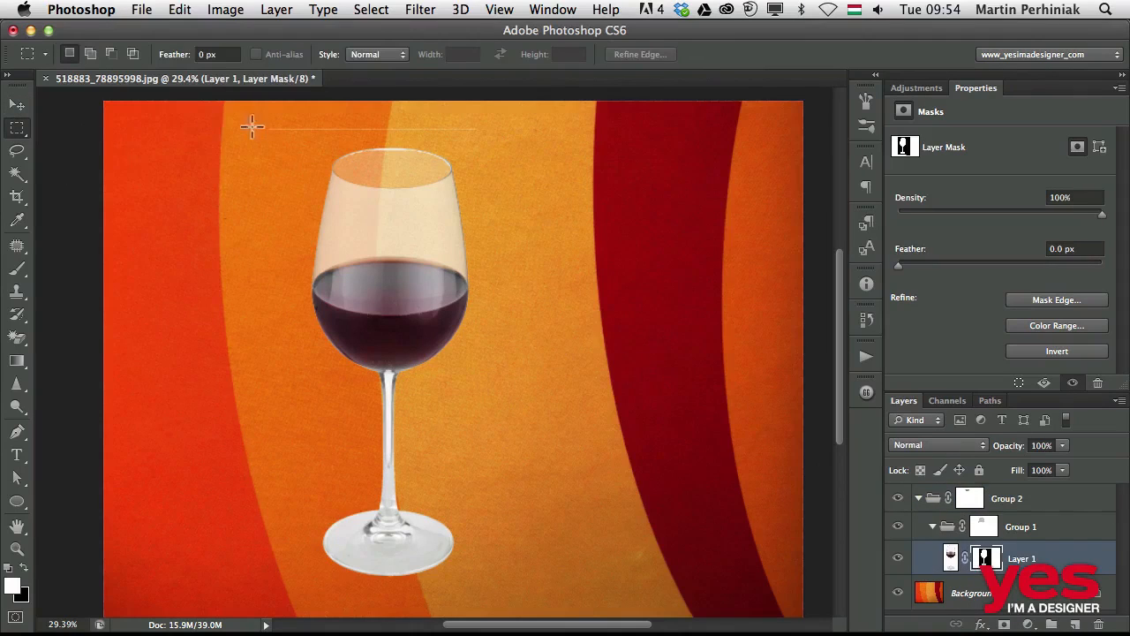
pyautogui.moveTo(237, 124); pyautogui.dragTo(543, 143)
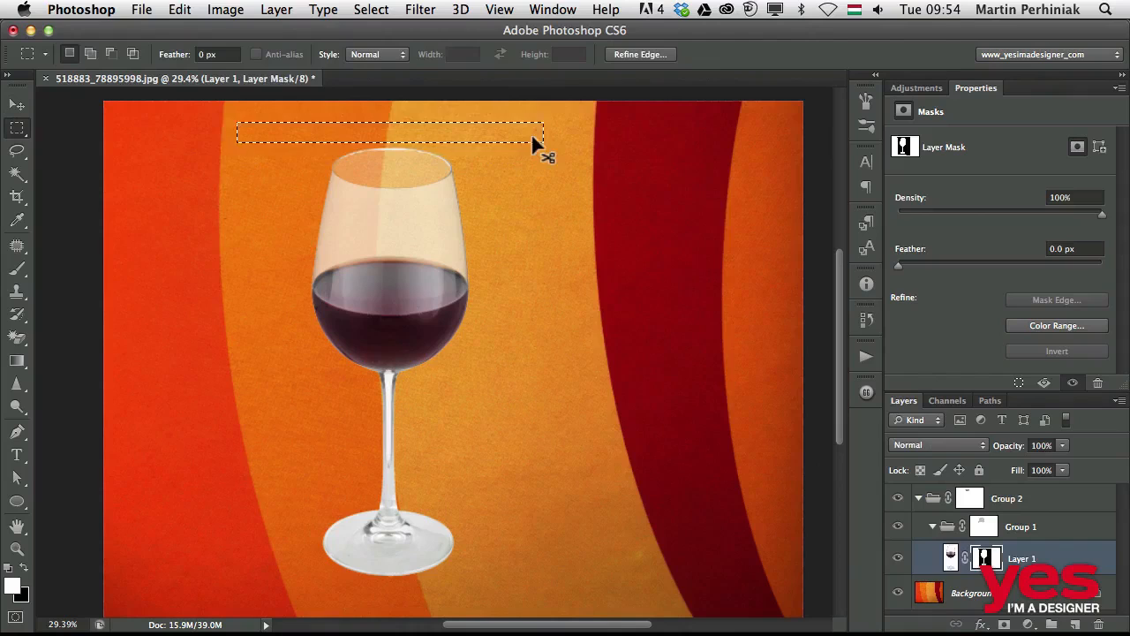
pyautogui.press('super+d')
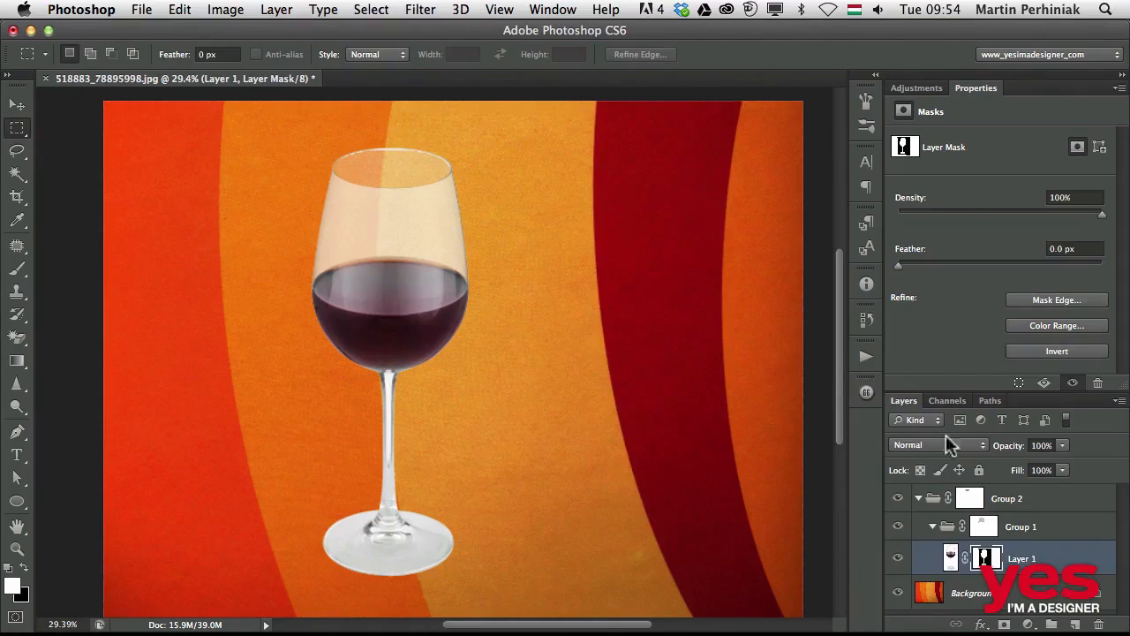
# Set the density of Group 1's layer mask to 45%
pyautogui.click(984, 527)
pyautogui.click(961, 214)
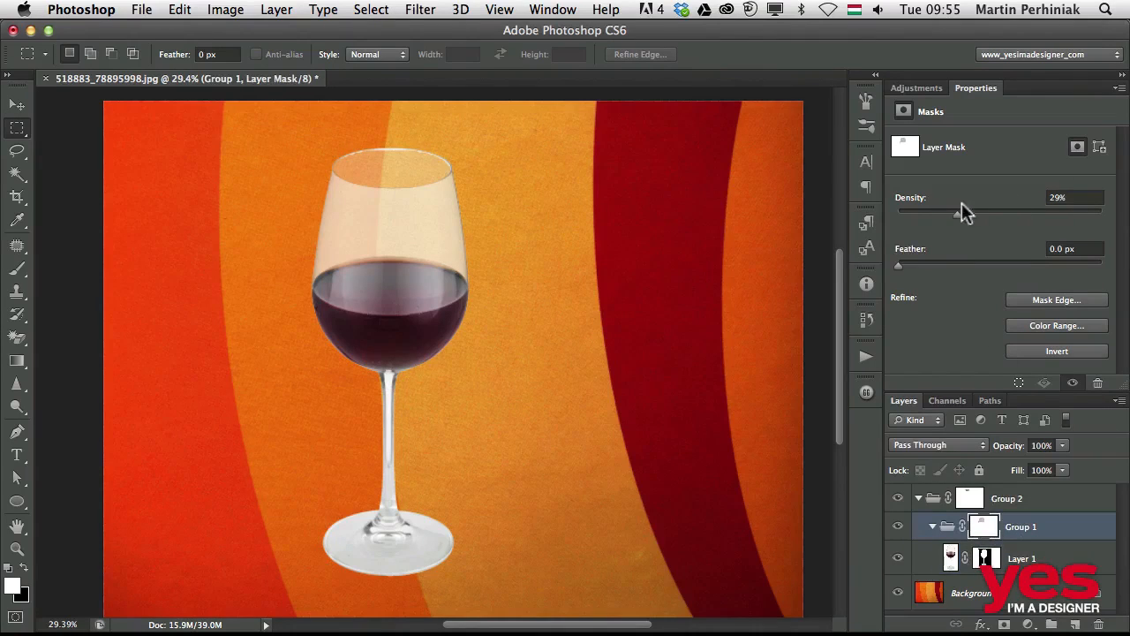
pyautogui.moveTo(961, 202); pyautogui.dragTo(991, 212)
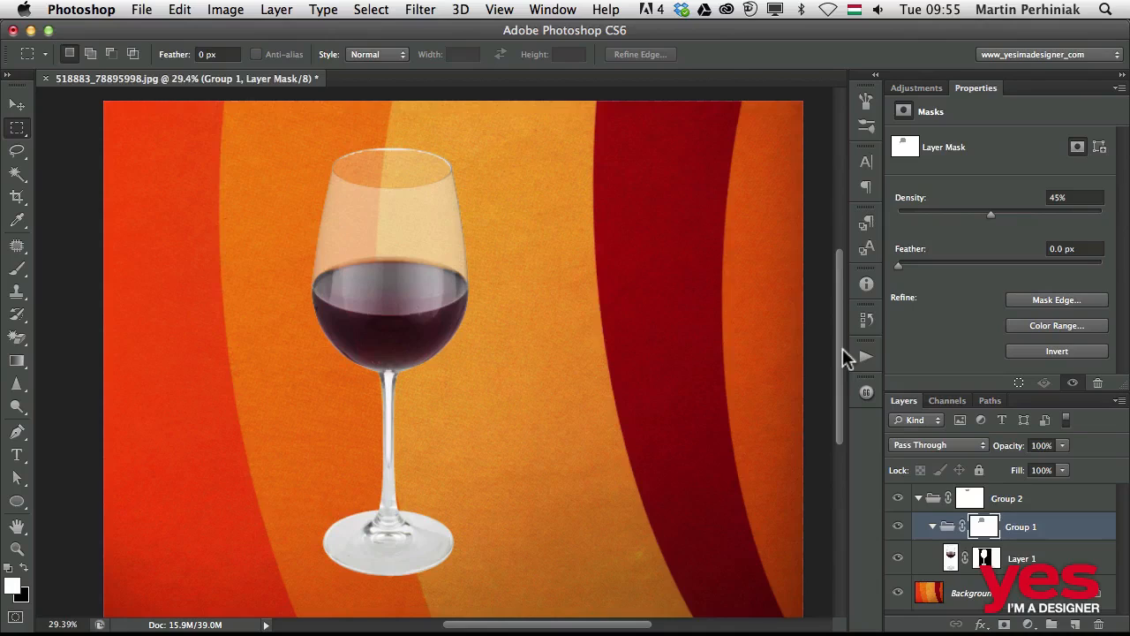
# Move Group 2 so the glass overlaps the boundary between the light orange and dark red stripes
pyautogui.press('v')
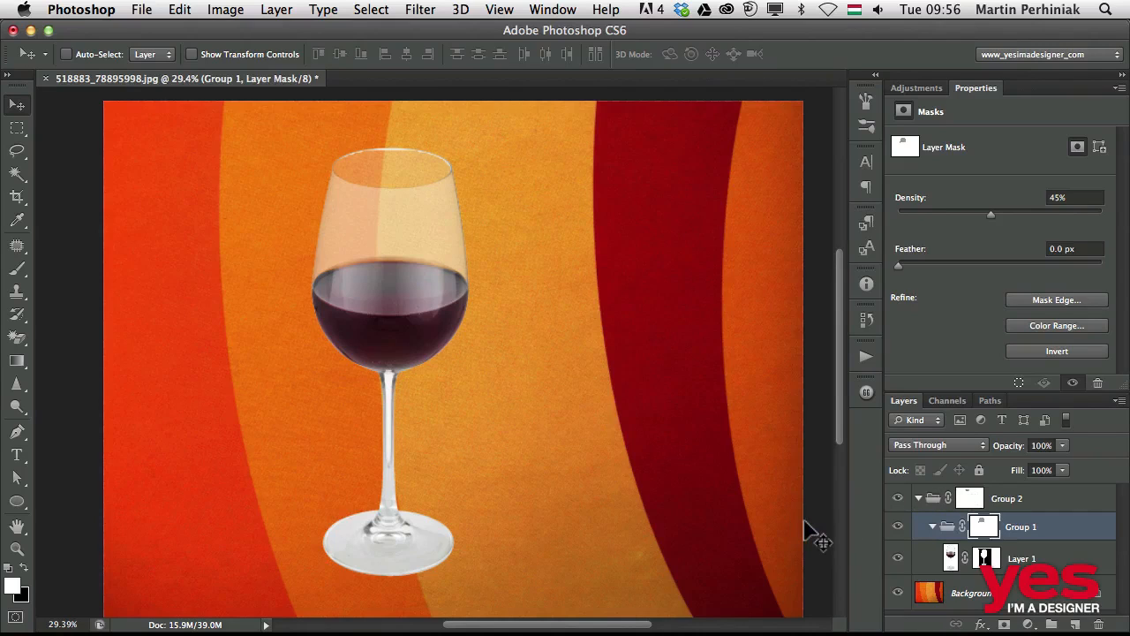
pyautogui.click(1056, 505)
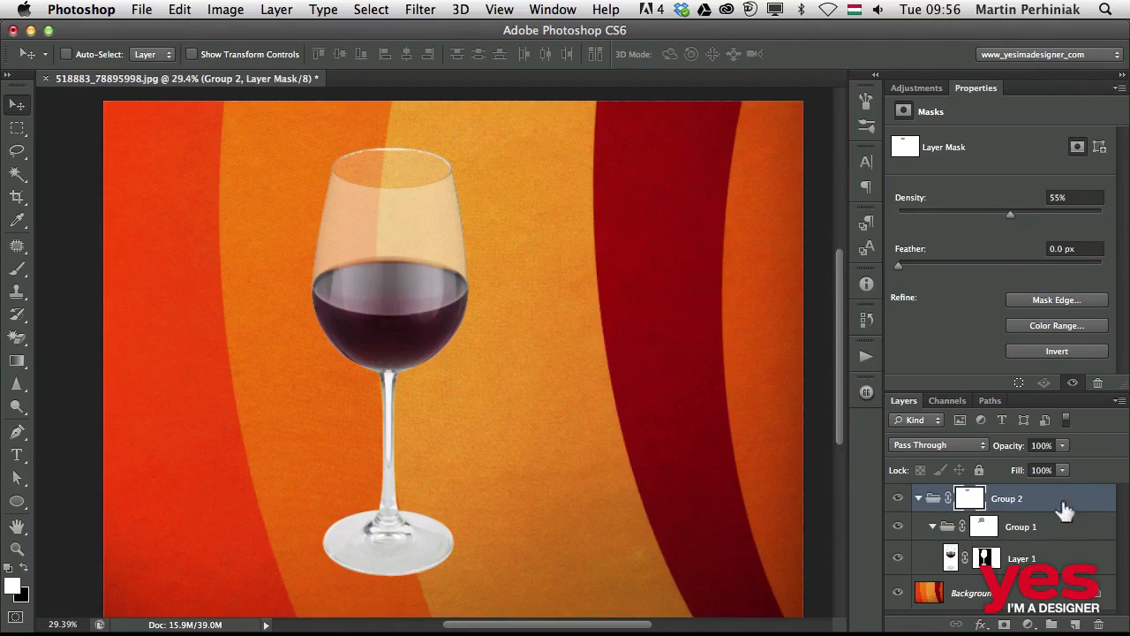
pyautogui.moveTo(434, 327); pyautogui.dragTo(655, 318)
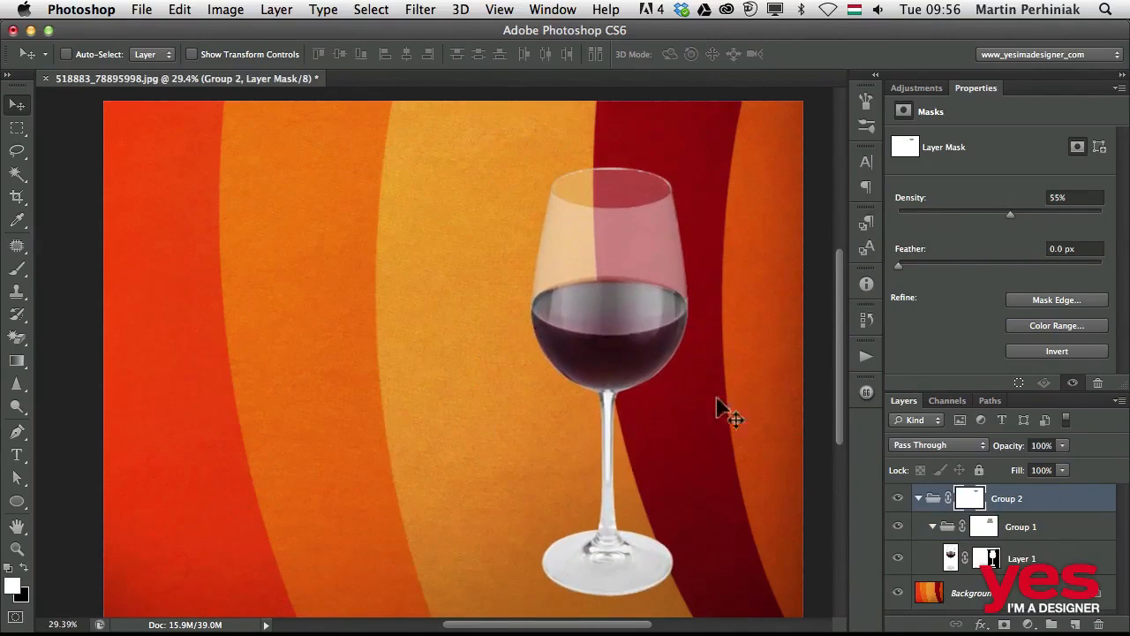
# Try moving only Layer 1 sideways without its enclosing groups, and undo that move
pyautogui.click(1058, 563)
pyautogui.moveTo(676, 424); pyautogui.dragTo(633, 408)
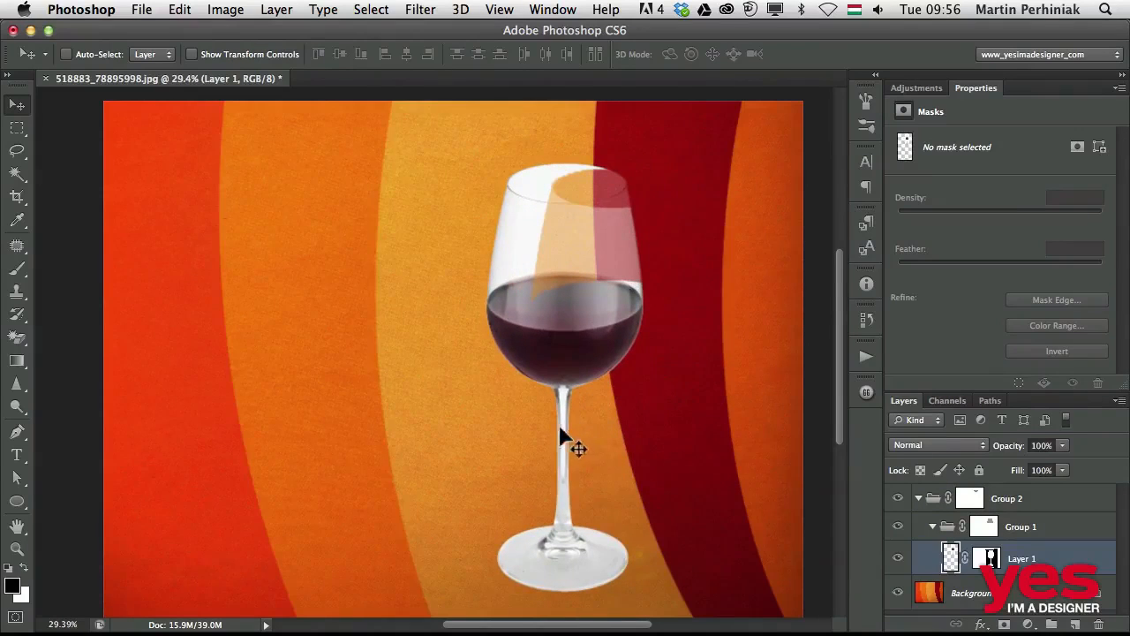
pyautogui.press('super+z')
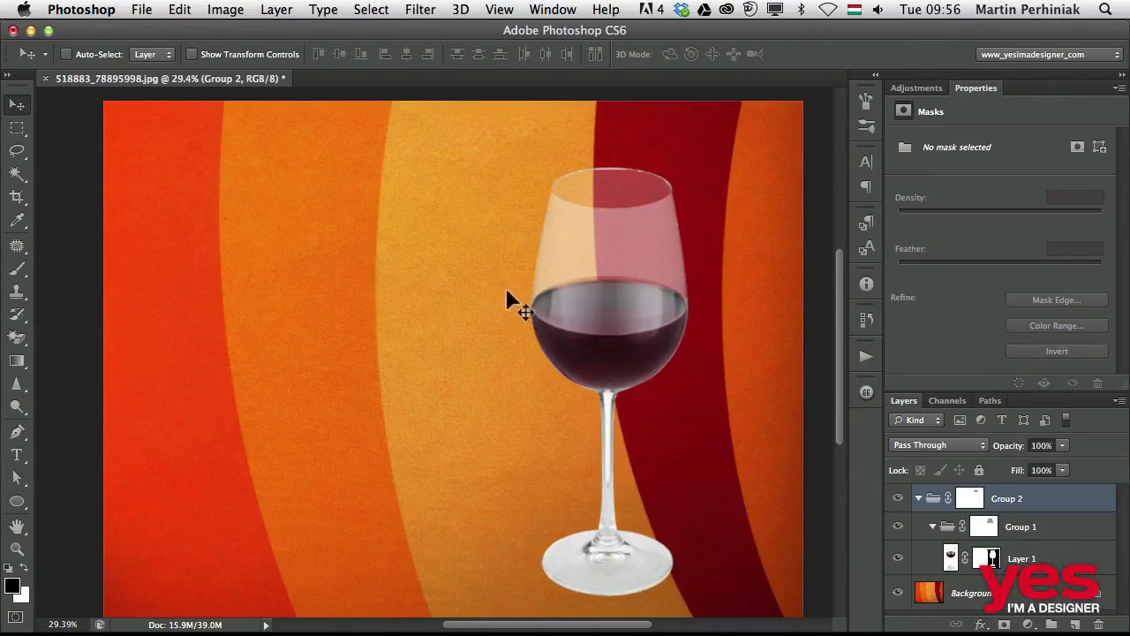